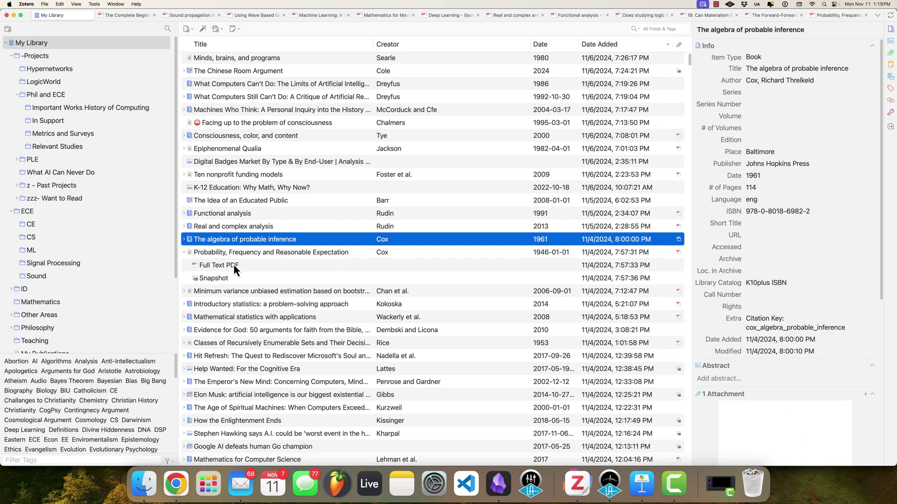
# Open the scanned 'Probability, Frequency and Reasonable Expectation' PDF, test margin text selection, then switch to the OCR guide
pyautogui.doubleClick(234, 264)
pyautogui.scroll(10, 393, 138)
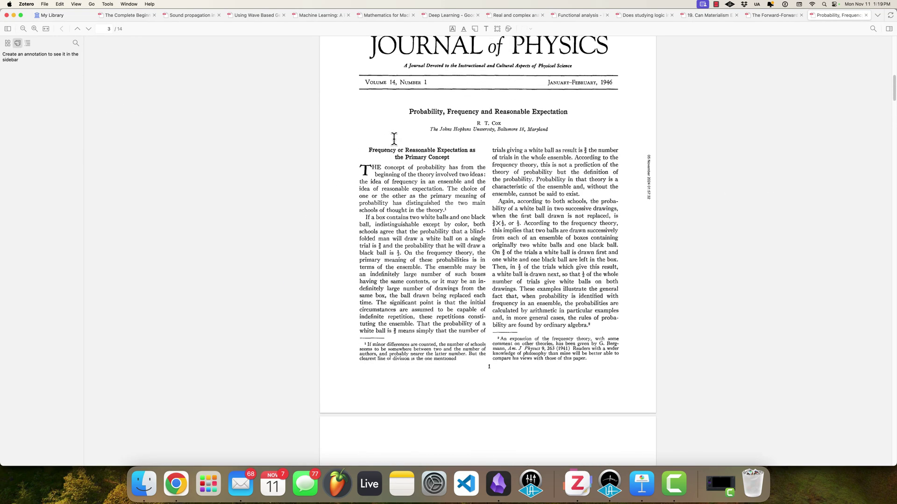
pyautogui.scroll(10, 394, 138)
pyautogui.scroll(-8, 316, 189)
pyautogui.scroll(-6, 315, 224)
pyautogui.scroll(-3, 265, 261)
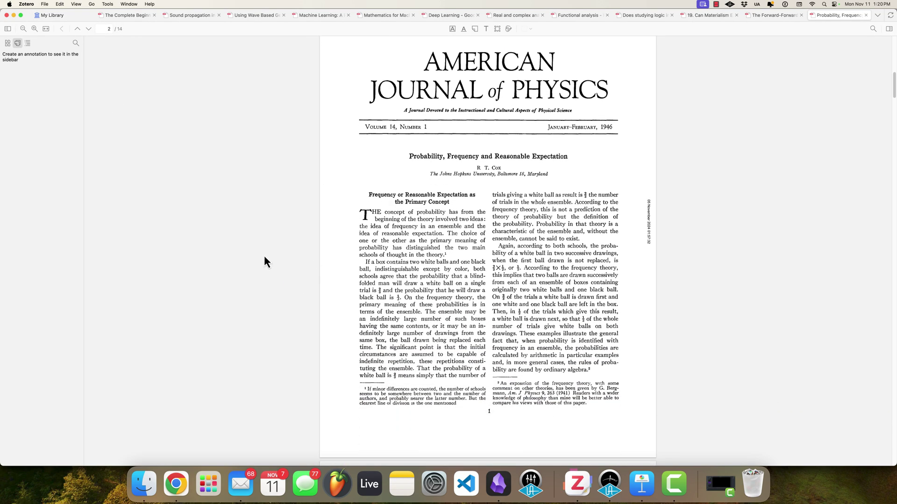
pyautogui.moveTo(648, 212); pyautogui.dragTo(648, 244)
pyautogui.click(638, 205)
pyautogui.moveTo(648, 205); pyautogui.dragTo(648, 246)
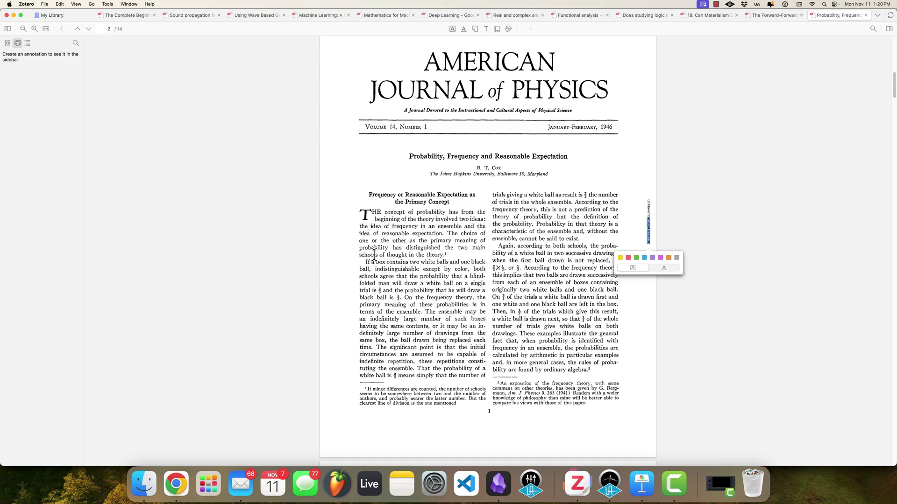
pyautogui.click(405, 270)
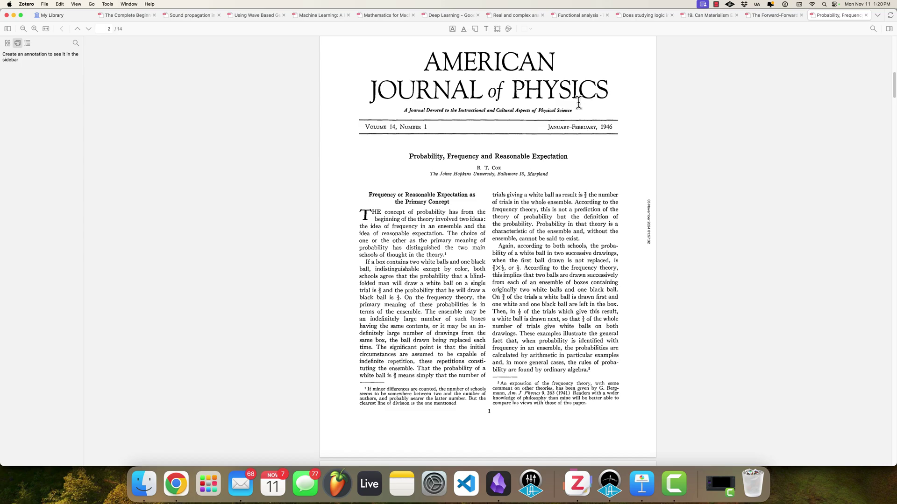
pyautogui.press('super+Tab')
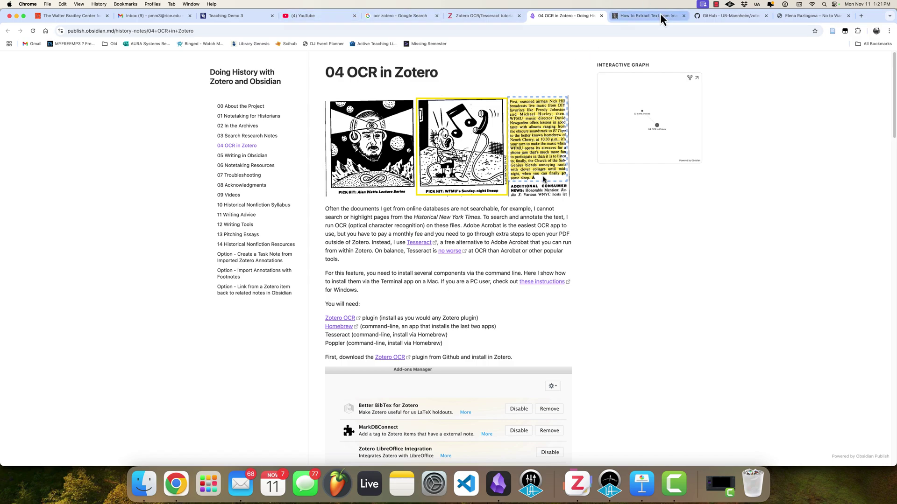
# View the How to Extract Text article, then copy the Homebrew install command from brew.sh
pyautogui.click(645, 16)
pyautogui.scroll(-10, 608, 173)
pyautogui.scroll(-5, 608, 172)
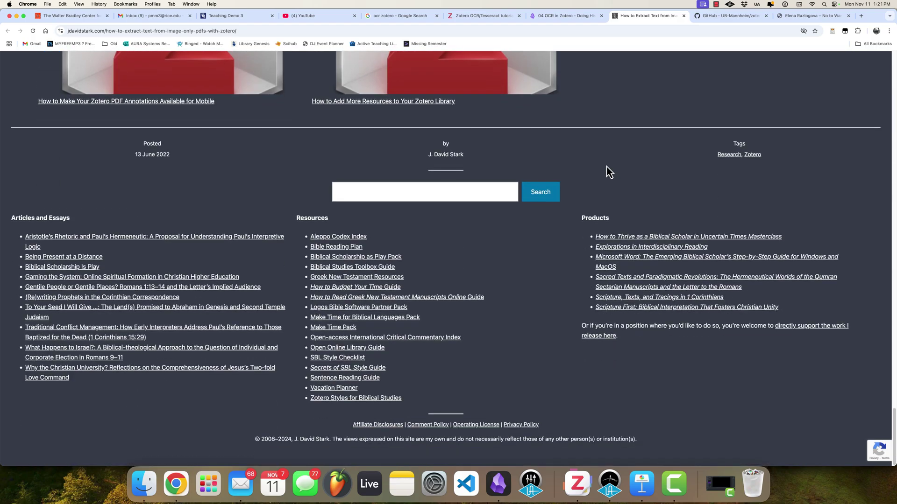
pyautogui.scroll(15, 490, 190)
pyautogui.scroll(8, 505, 190)
pyautogui.scroll(-4, 505, 190)
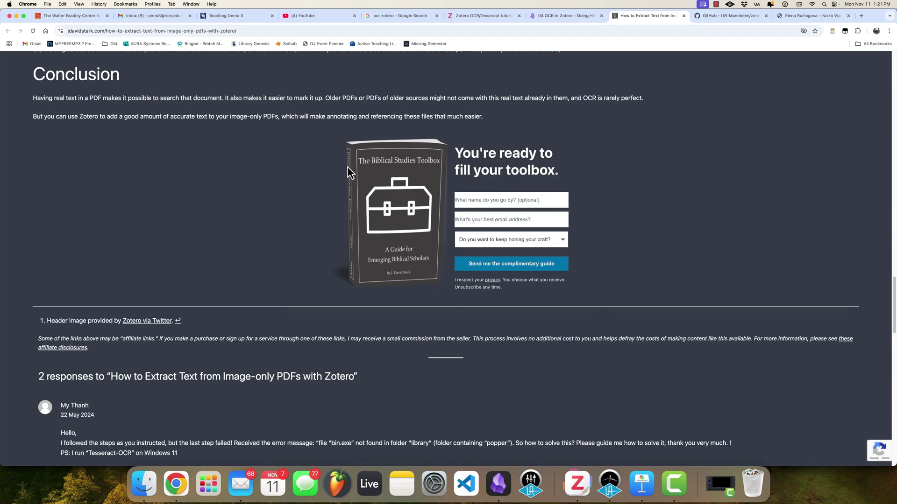
pyautogui.scroll(15, 294, 173)
pyautogui.scroll(15, 295, 174)
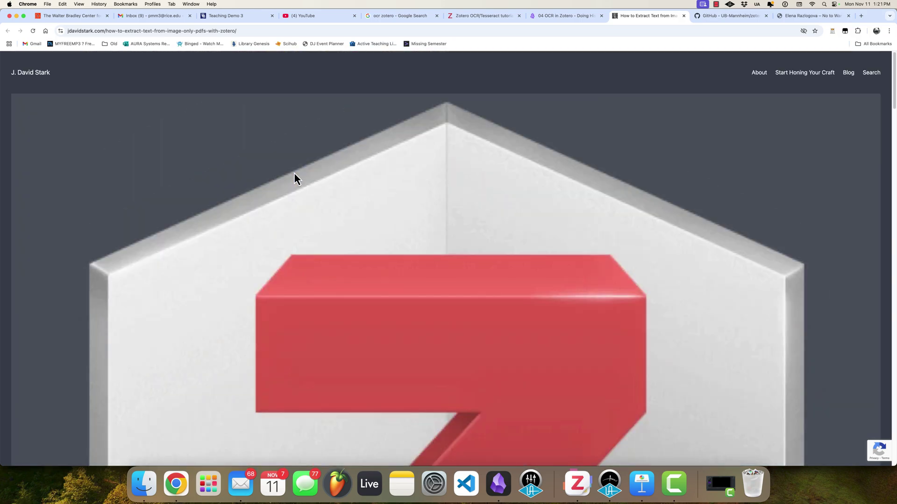
pyautogui.scroll(-3, 294, 174)
pyautogui.scroll(-5, 295, 174)
pyautogui.scroll(-3, 294, 173)
pyautogui.scroll(-3, 294, 174)
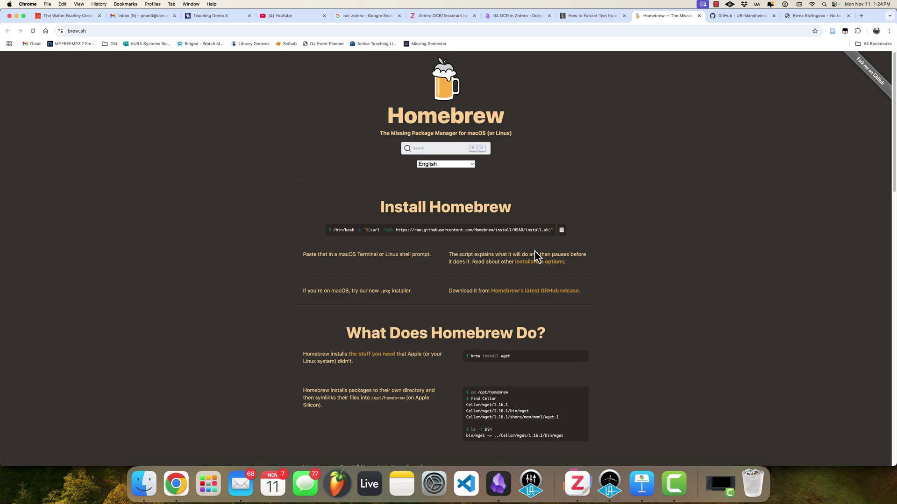
pyautogui.click(562, 230)
# Launch Terminal, paste and run the Homebrew install command, and enter the password
pyautogui.click(207, 484)
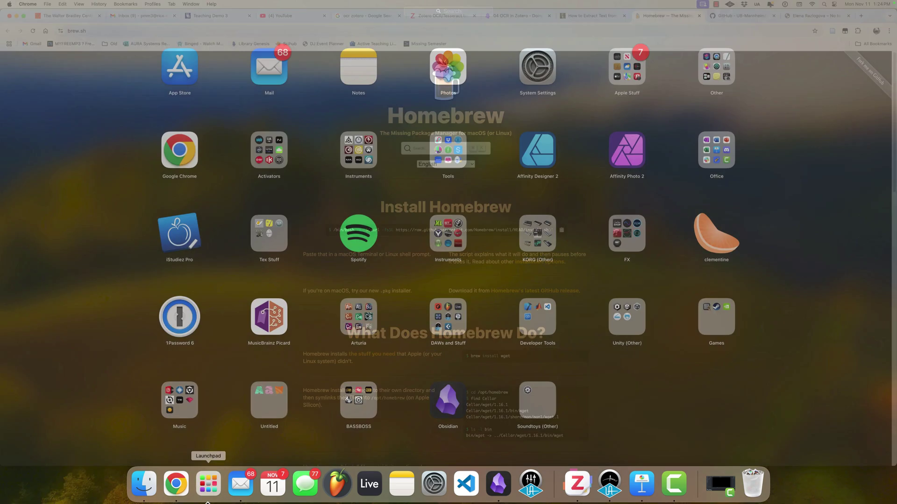
pyautogui.write('term')
pyautogui.press('Return')
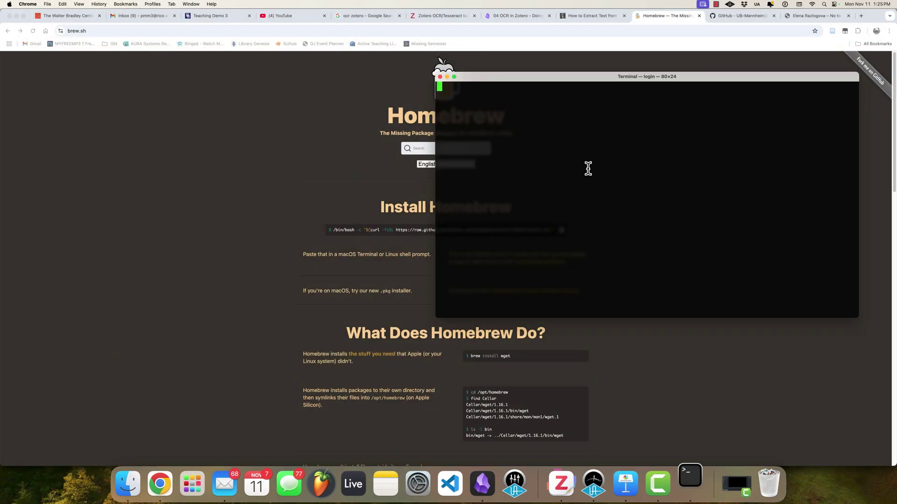
pyautogui.press('super+v')
pyautogui.moveTo(638, 76); pyautogui.dragTo(456, 78)
pyautogui.press('Return')
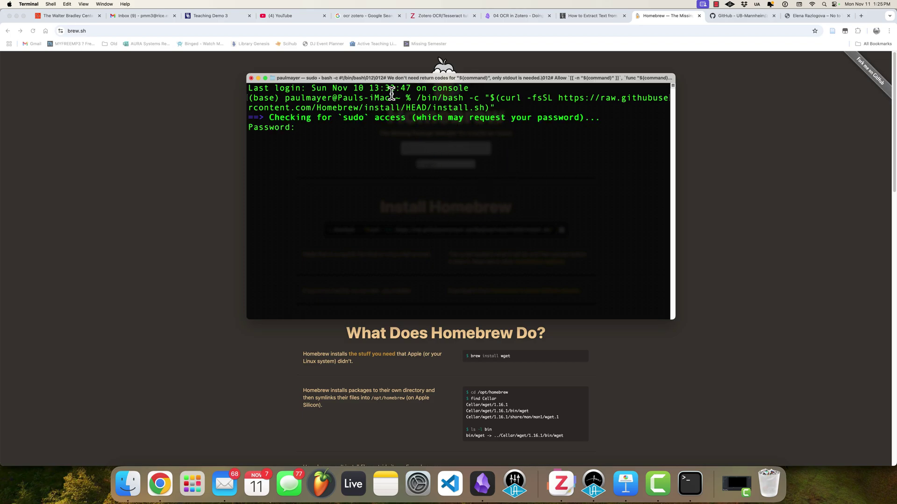
pyautogui.write('password')
pyautogui.press('Return')
pyautogui.press('Return')
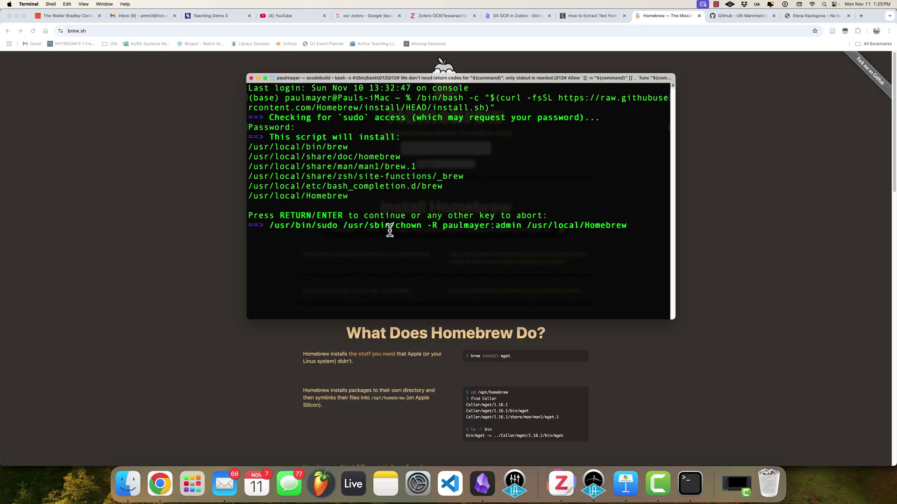
pyautogui.moveTo(440, 82); pyautogui.dragTo(440, 59)
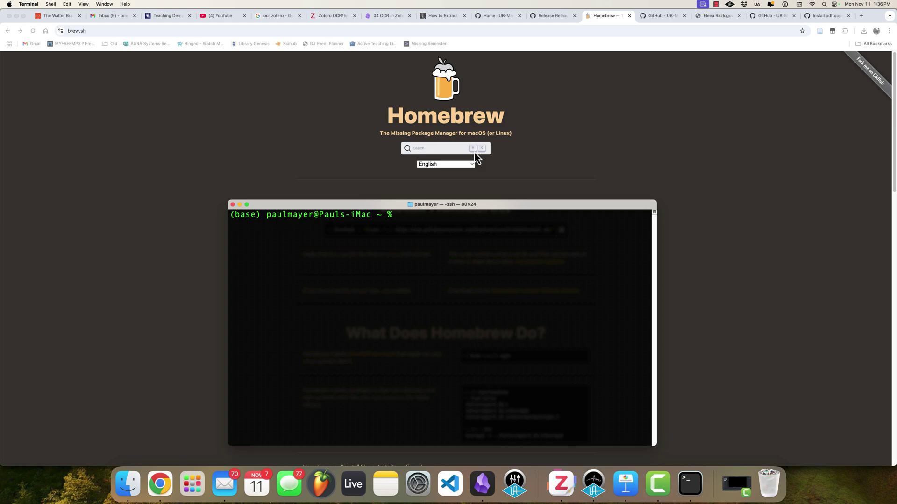
pyautogui.write('brew install tesseract')
# Run 'brew install tesseract' and 'brew install poppler', then view the UB Mannheim Tesseract wiki
pyautogui.press('Return')
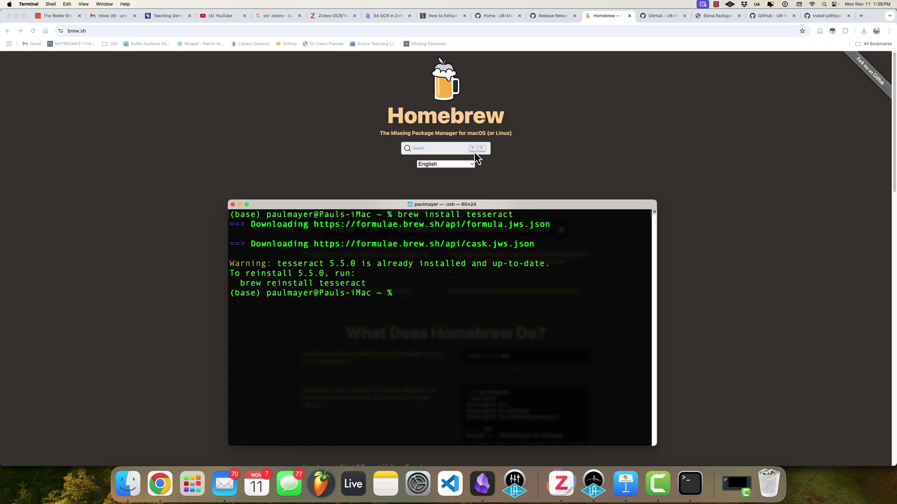
pyautogui.write('brew install poppler')
pyautogui.press('Return')
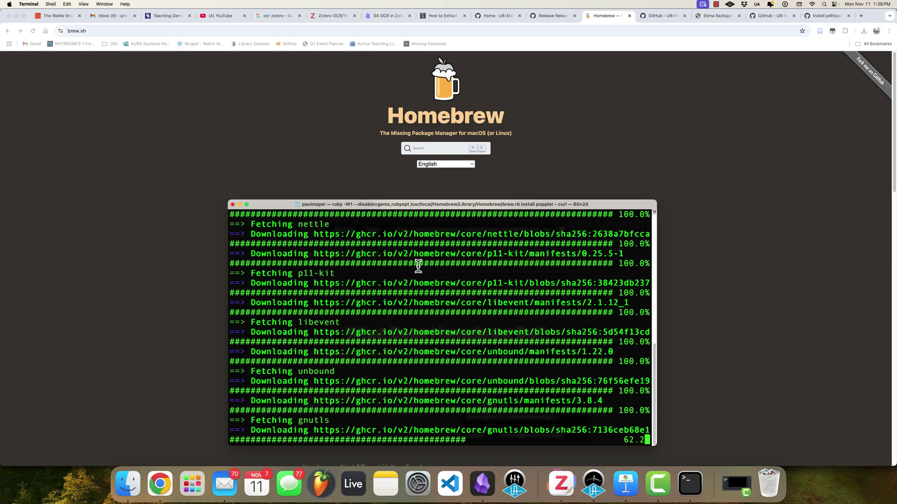
pyautogui.click(498, 16)
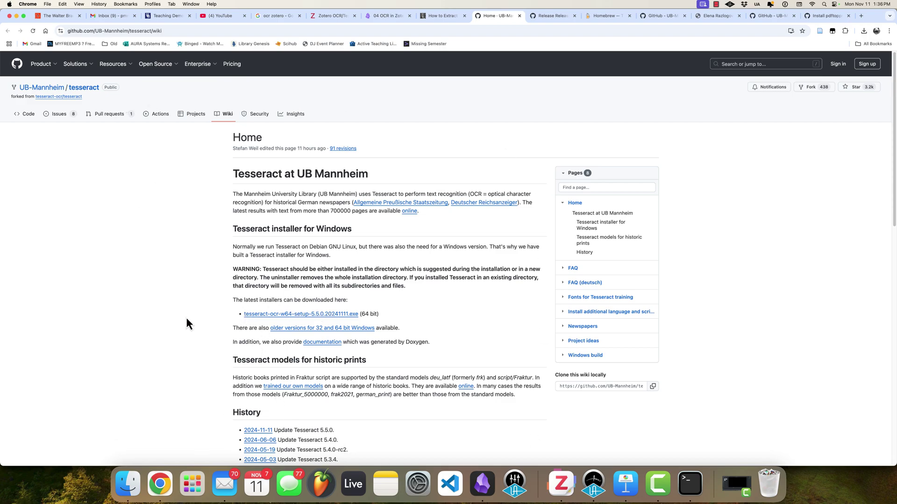
# Check the poppler-windows 24.08.0-0 release page and confirm Poppler finished installing in Terminal
pyautogui.moveTo(244, 314); pyautogui.dragTo(358, 315)
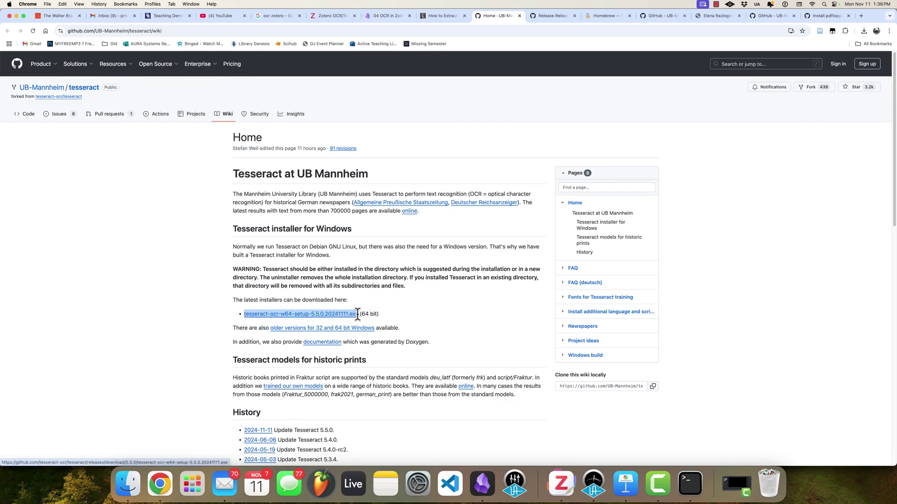
pyautogui.click(185, 327)
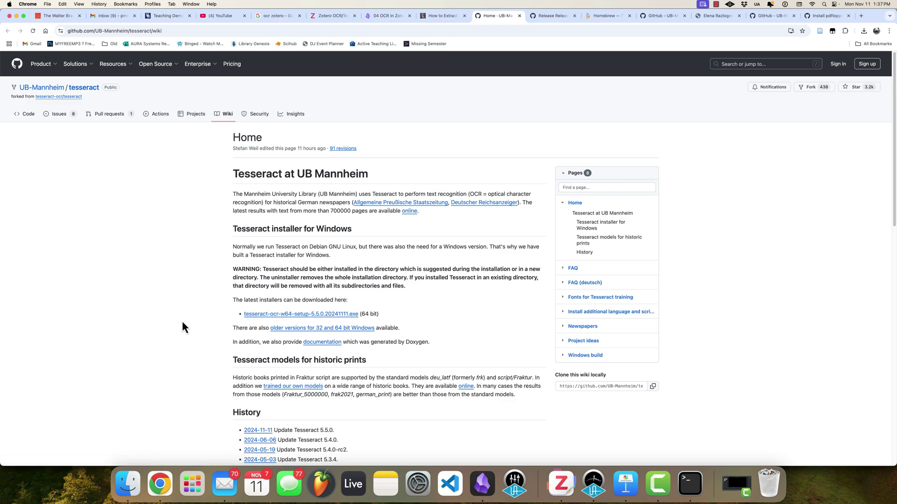
pyautogui.click(553, 15)
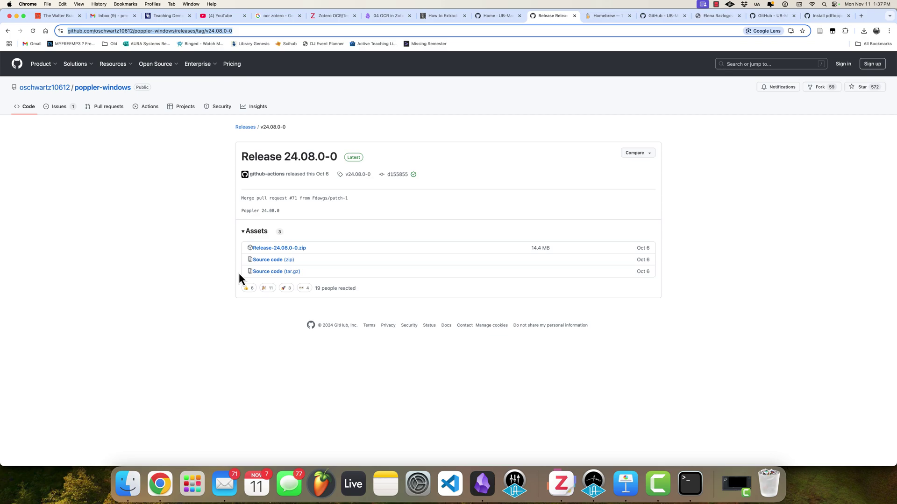
pyautogui.click(690, 484)
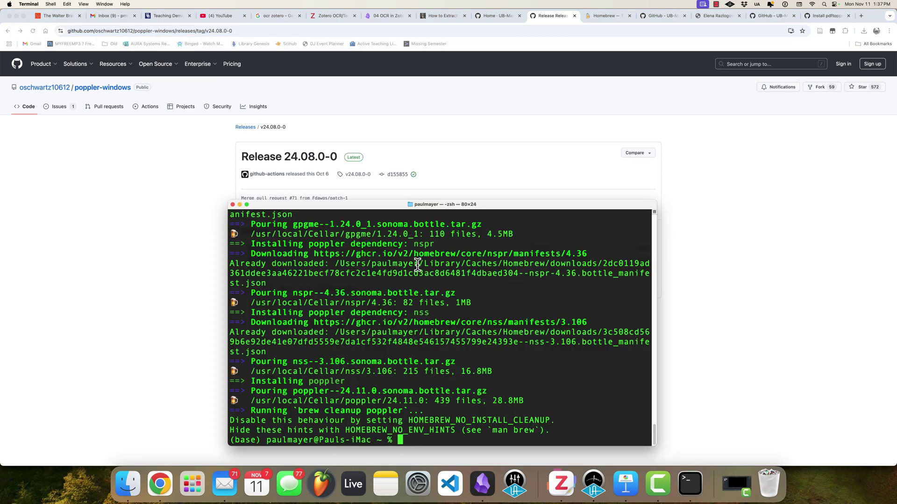
pyautogui.click(160, 188)
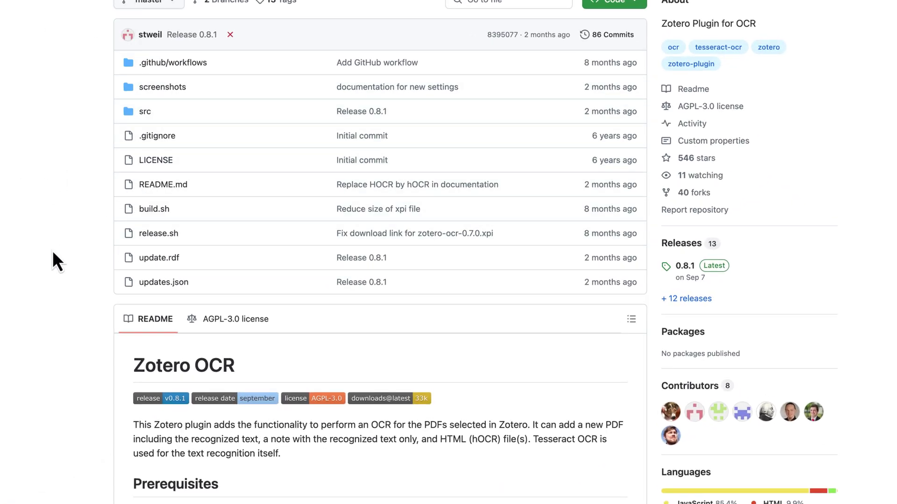
pyautogui.scroll(-3, 53, 250)
pyautogui.scroll(-1, 85, 387)
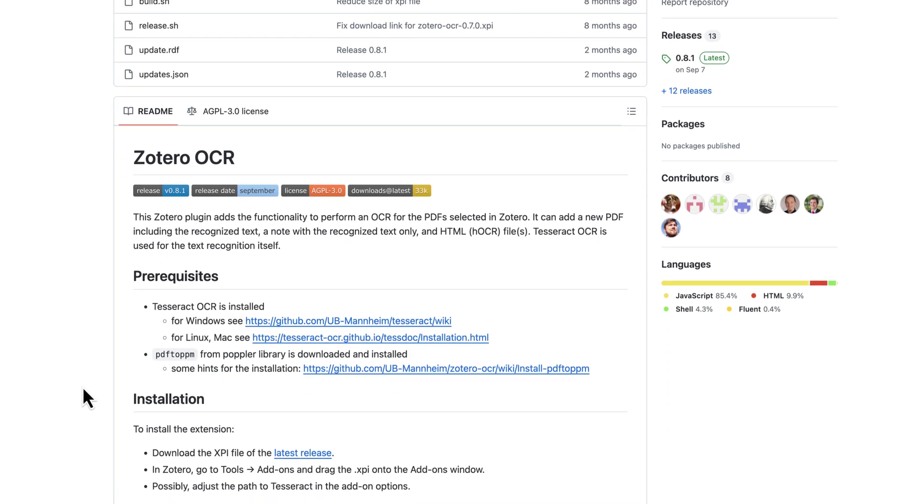
# Follow the README's 'latest release' link to the Zotero OCR 0.8.1 release
pyautogui.click(302, 454)
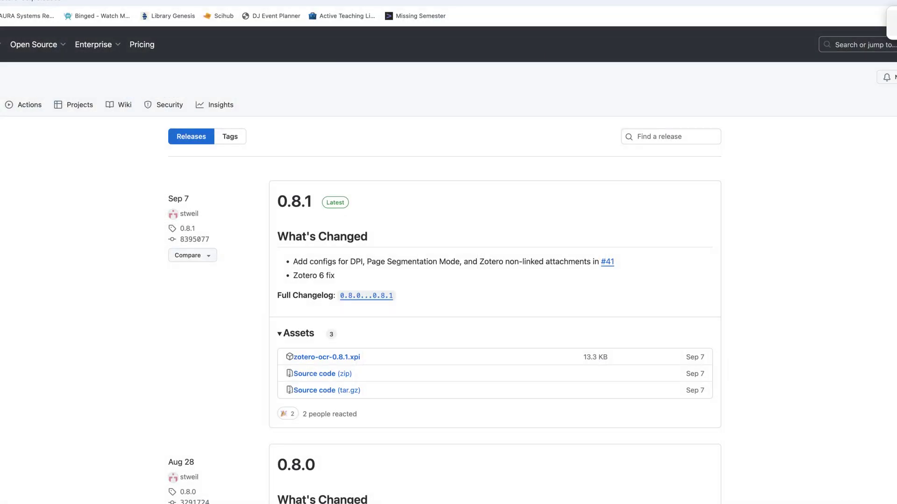
pyautogui.scroll(-3, 737, 421)
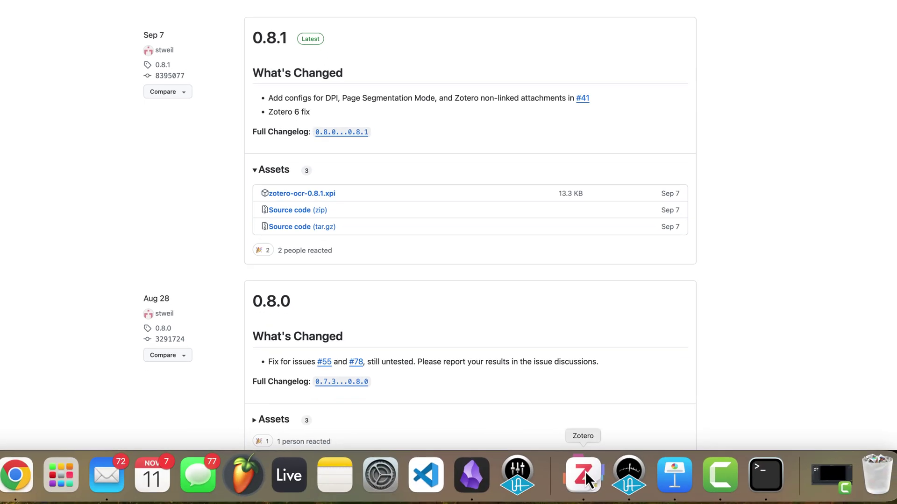
# Install zotero-ocr-0.8.1.xpi from Downloads via Tools > Plugins > Install Plugin From File
pyautogui.click(585, 472)
pyautogui.click(36, 6)
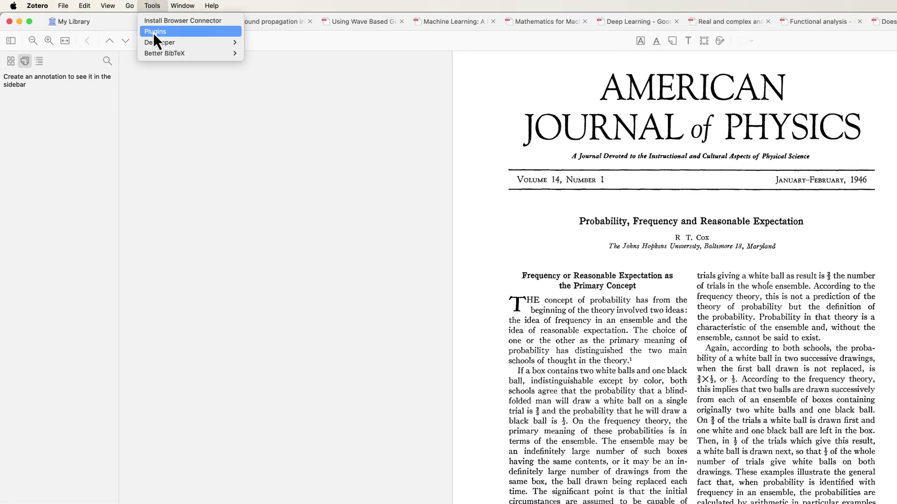
pyautogui.click(153, 33)
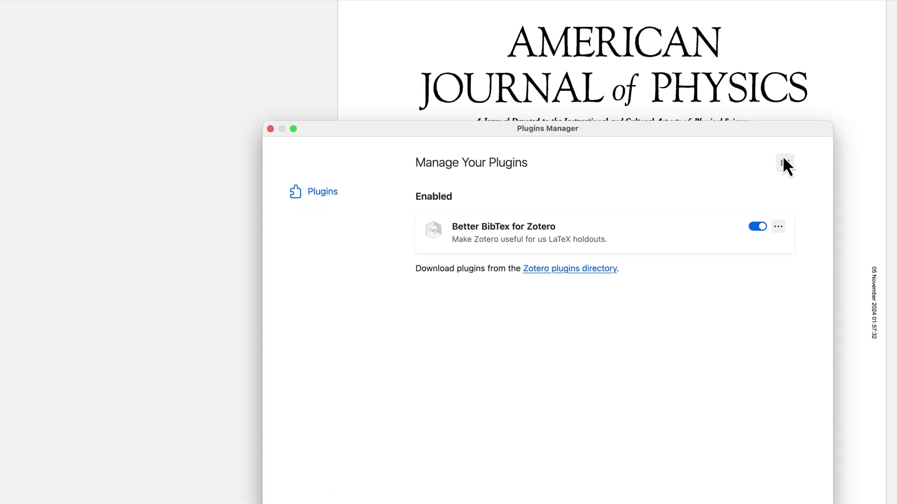
pyautogui.click(782, 162)
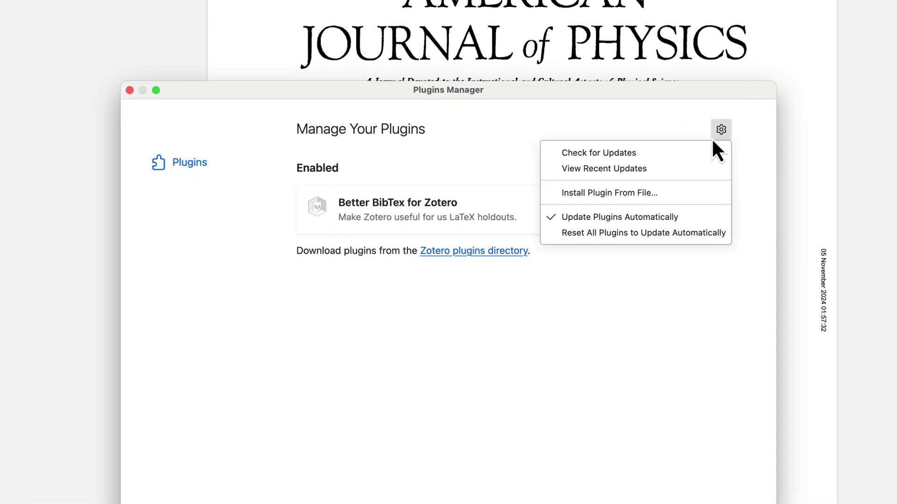
pyautogui.click(671, 192)
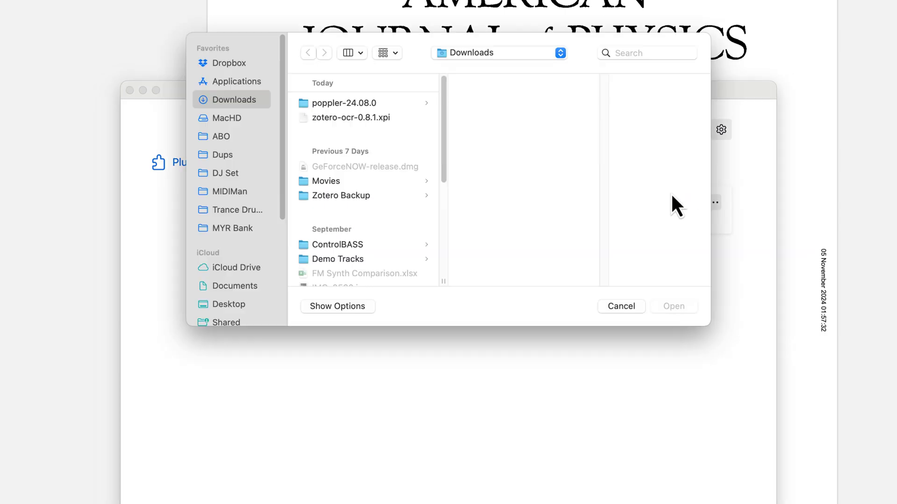
pyautogui.click(376, 117)
pyautogui.doubleClick(376, 118)
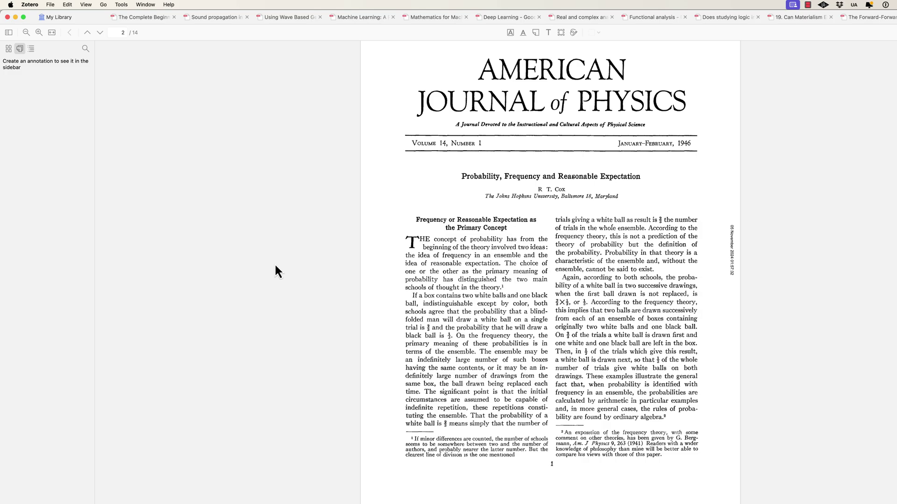
# Open the Zotero OCR settings pane and inspect the undefined tesseract and pdftoppm location fields
pyautogui.click(29, 5)
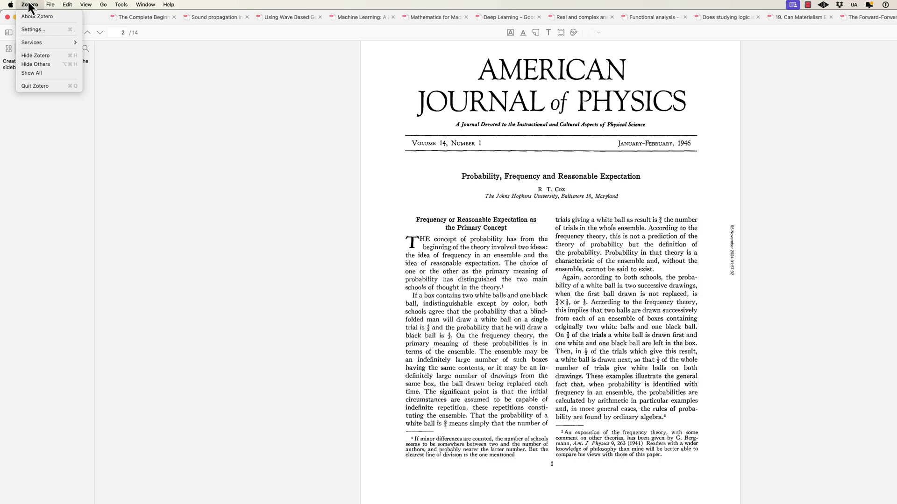
pyautogui.click(30, 32)
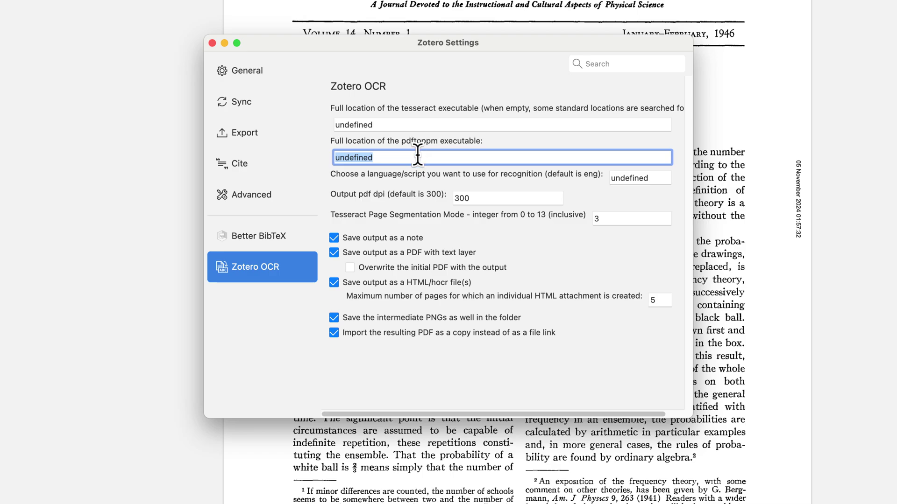
pyautogui.doubleClick(406, 128)
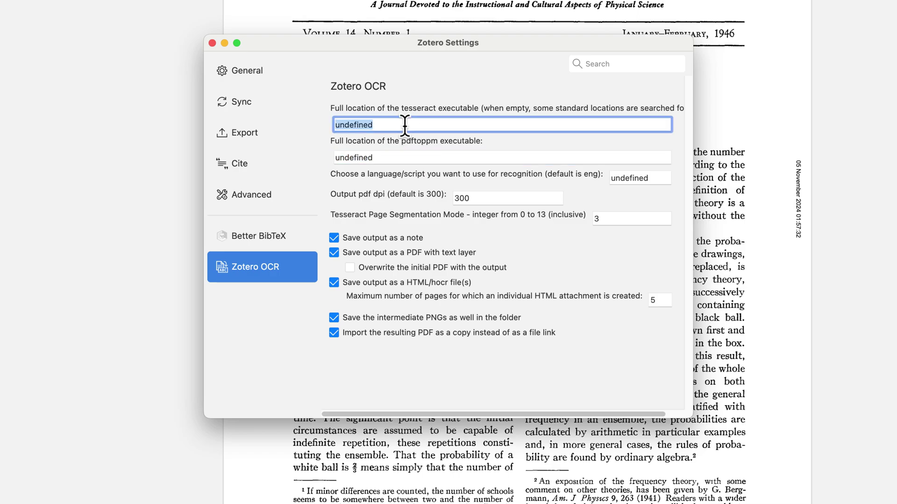
pyautogui.click(405, 126)
pyautogui.moveTo(384, 124); pyautogui.dragTo(274, 117)
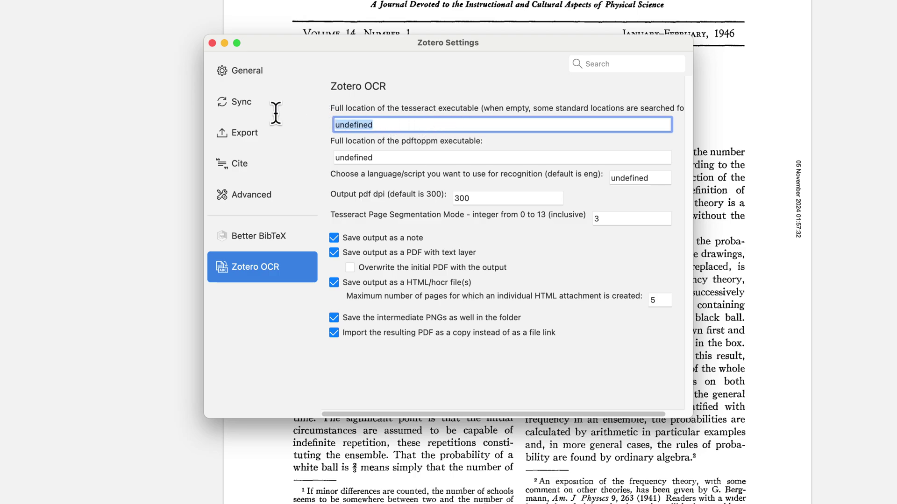
pyautogui.click(407, 124)
pyautogui.doubleClick(393, 157)
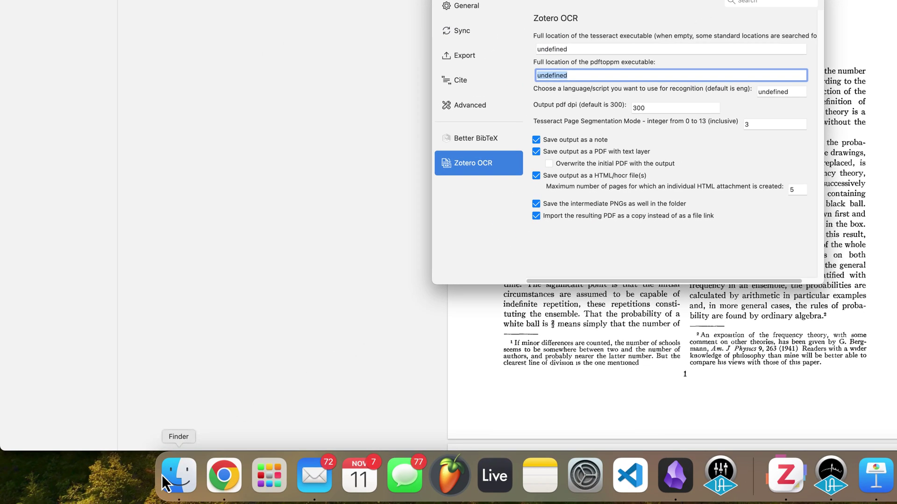
# In Finder, go to Downloads > poppler-24.08.0 > Library > bin and select pdftoppm.exe
pyautogui.click(169, 480)
pyautogui.moveTo(854, 406); pyautogui.dragTo(890, 407)
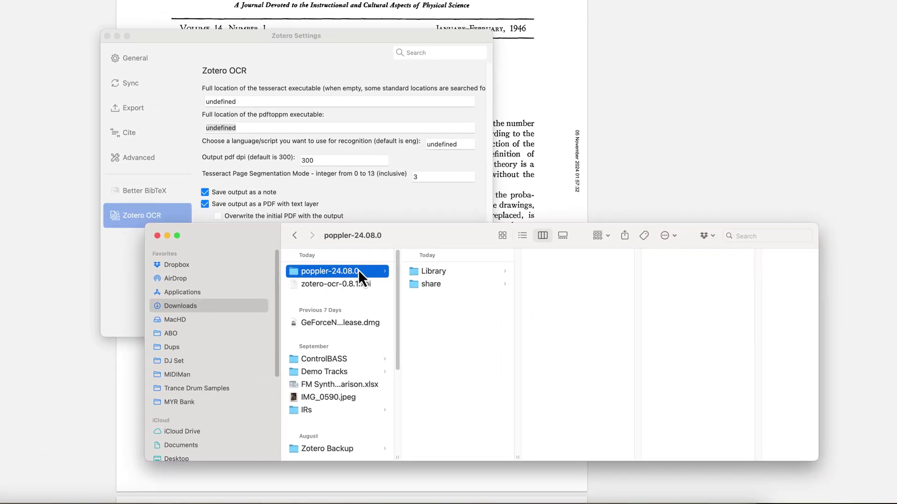
pyautogui.click(359, 270)
pyautogui.press('Right')
pyautogui.click(544, 271)
pyautogui.scroll(-5, 685, 350)
pyautogui.scroll(-5, 686, 351)
pyautogui.click(684, 310)
# Check pdftoppm.exe's context menu, then return to Zotero's pdftoppm location field
pyautogui.rightClick(633, 310)
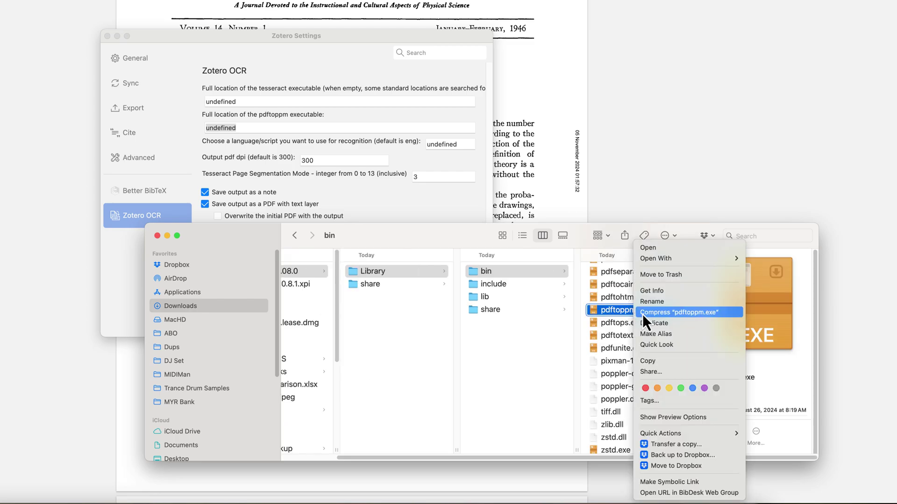
pyautogui.click(609, 311)
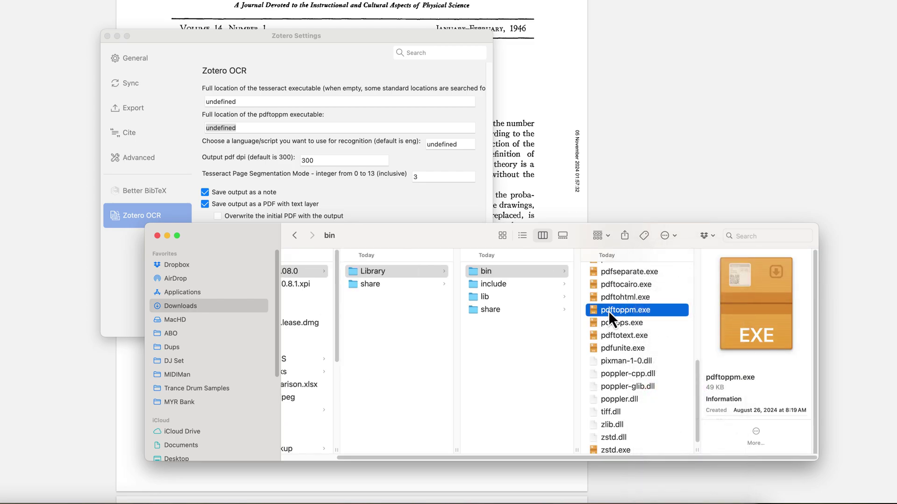
pyautogui.click(291, 128)
pyautogui.click(253, 127)
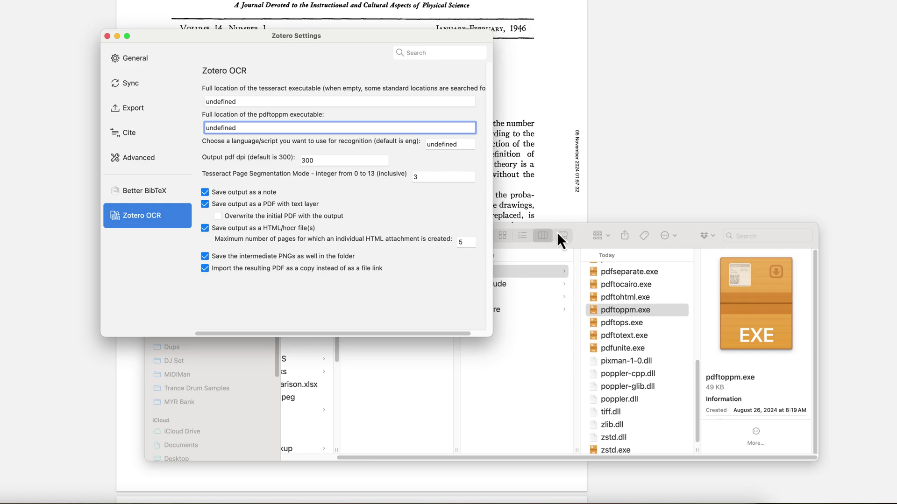
# Move Finder aside and run 'brew list tesseract' in Terminal
pyautogui.click(617, 236)
pyautogui.moveTo(573, 233); pyautogui.dragTo(405, 270)
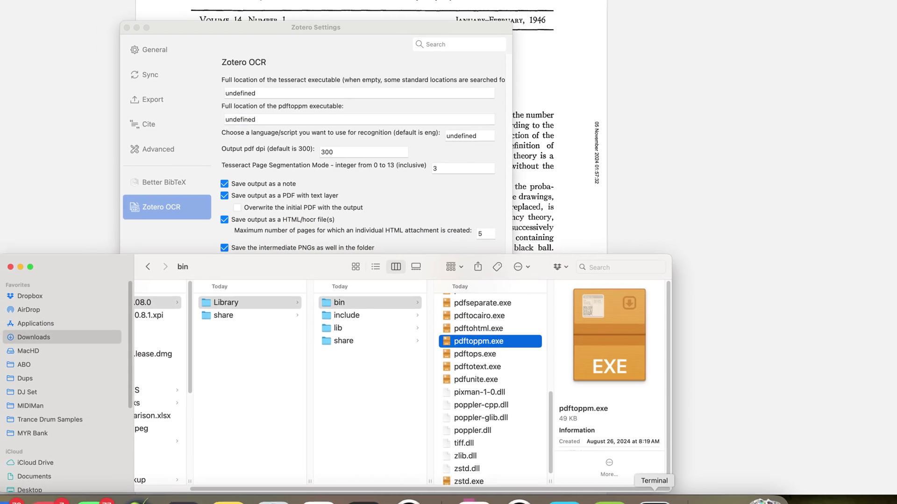
pyautogui.click(755, 476)
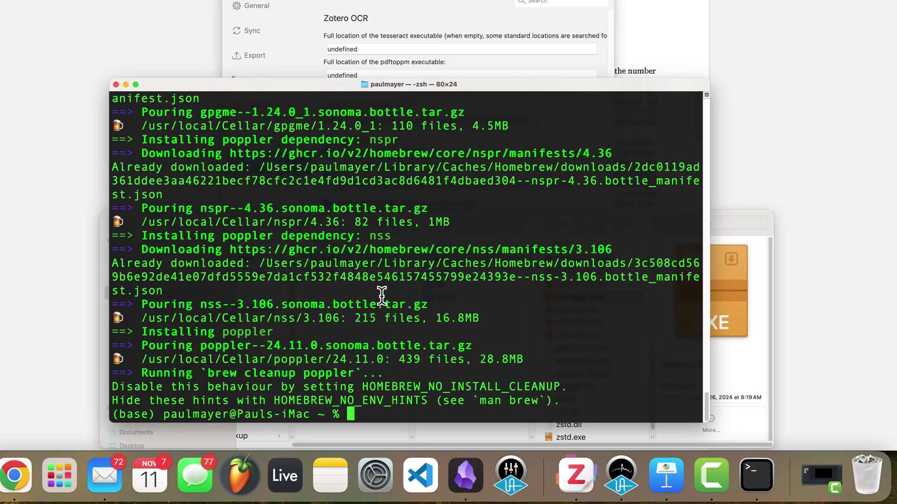
pyautogui.write('clear')
pyautogui.press('Return')
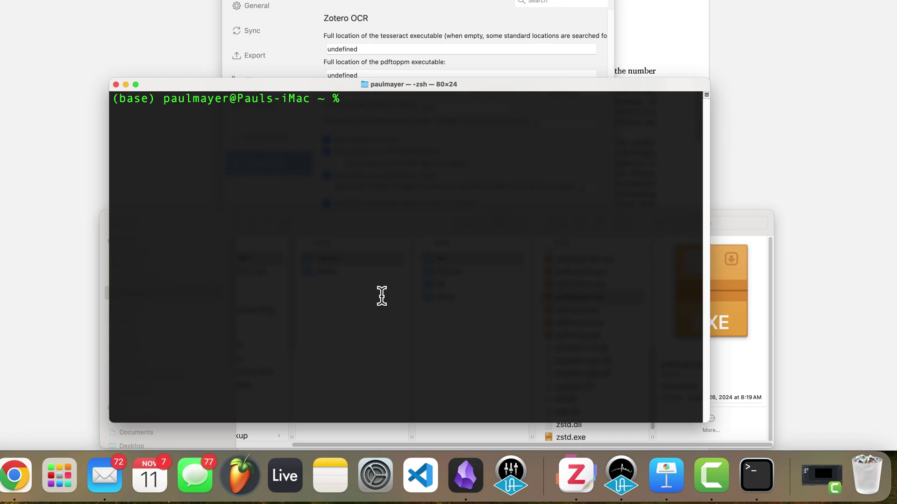
pyautogui.write('brew list tesseract')
pyautogui.press('Return')
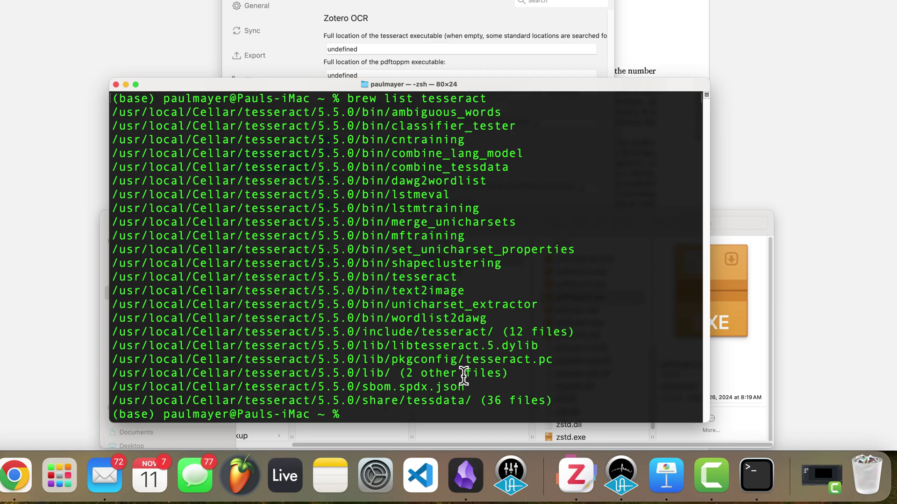
# Copy /usr/local/Cellar/tesseract/5.5.0/bin/tesseract into Zotero OCR's tesseract location setting
pyautogui.moveTo(459, 277); pyautogui.dragTo(113, 277)
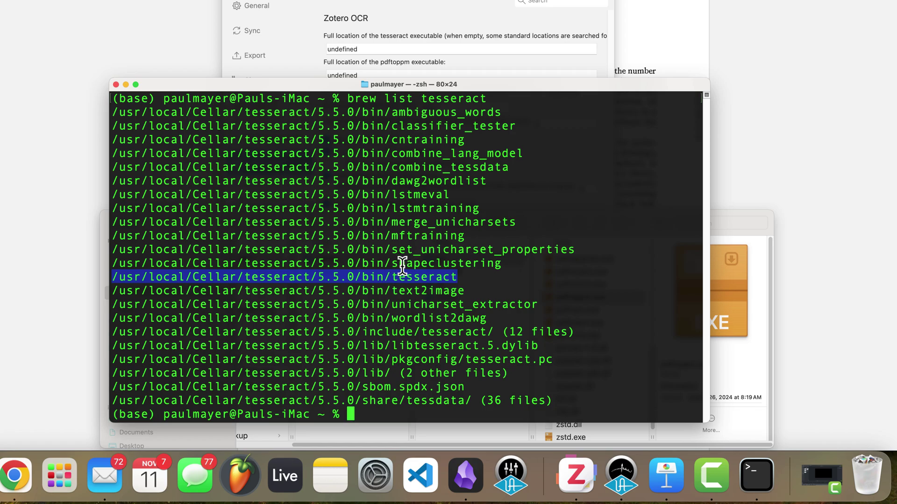
pyautogui.rightClick(413, 278)
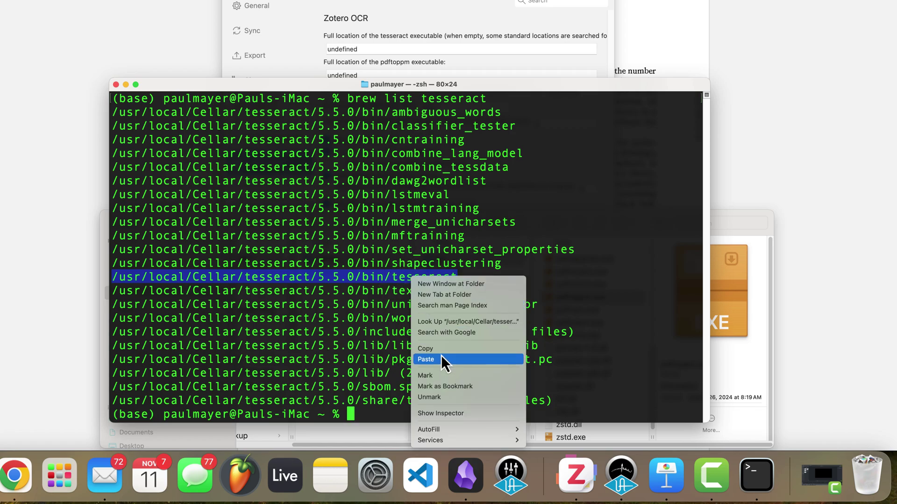
pyautogui.click(441, 349)
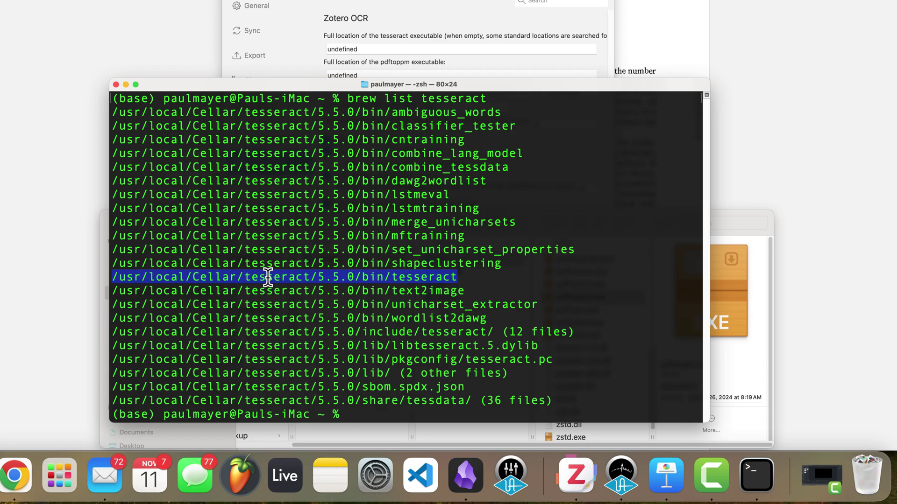
pyautogui.click(407, 49)
pyautogui.press('super+a')
pyautogui.press('super+v')
# In Terminal, list poppler's installed files with 'brew list poppler' and copy the bin/pdftoppm path
pyautogui.click(337, 400)
pyautogui.write('bre')
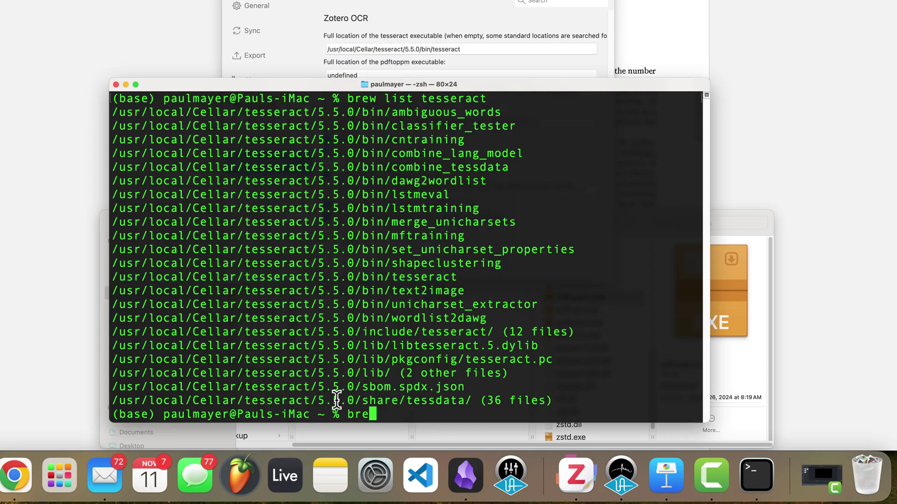
pyautogui.write('w list poppler')
pyautogui.press('Return')
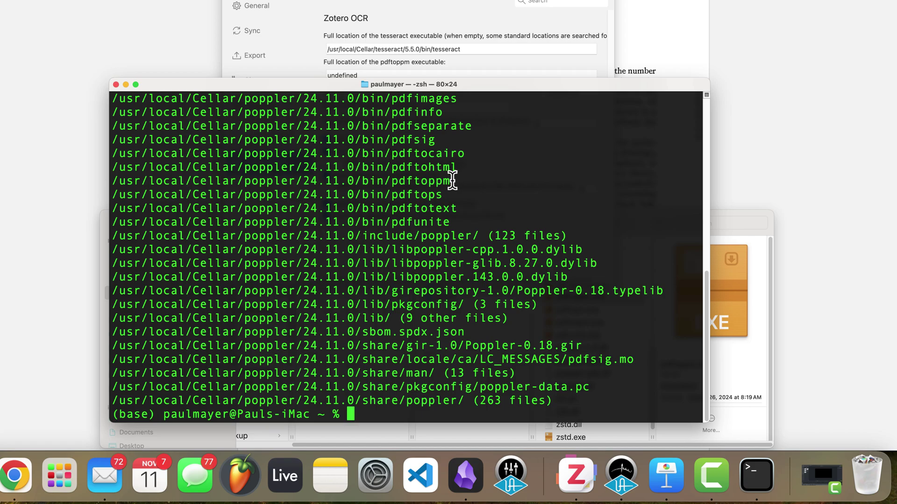
pyautogui.moveTo(450, 181); pyautogui.dragTo(105, 184)
pyautogui.rightClick(153, 181)
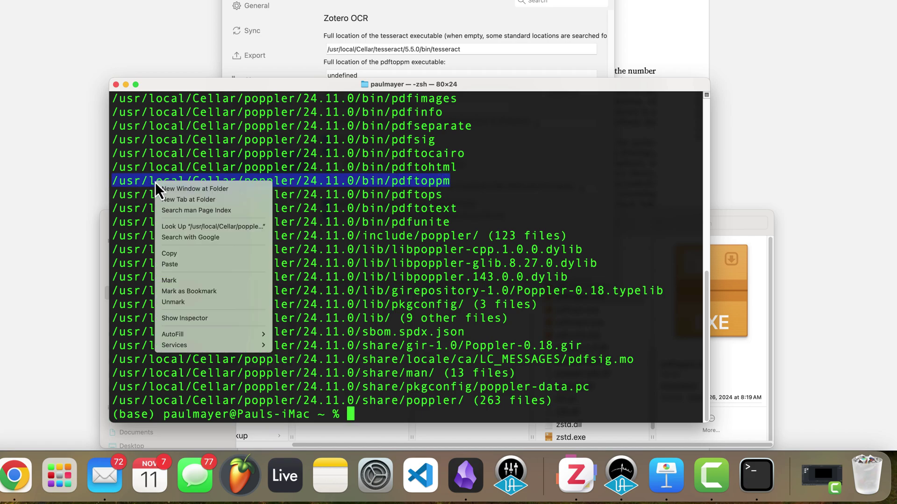
pyautogui.click(182, 252)
# Replace 'undefined' in Zotero OCR's pdftoppm field with /usr/local/Cellar/poppler/24.11.0/bin/pdftoppm
pyautogui.click(447, 7)
pyautogui.doubleClick(439, 76)
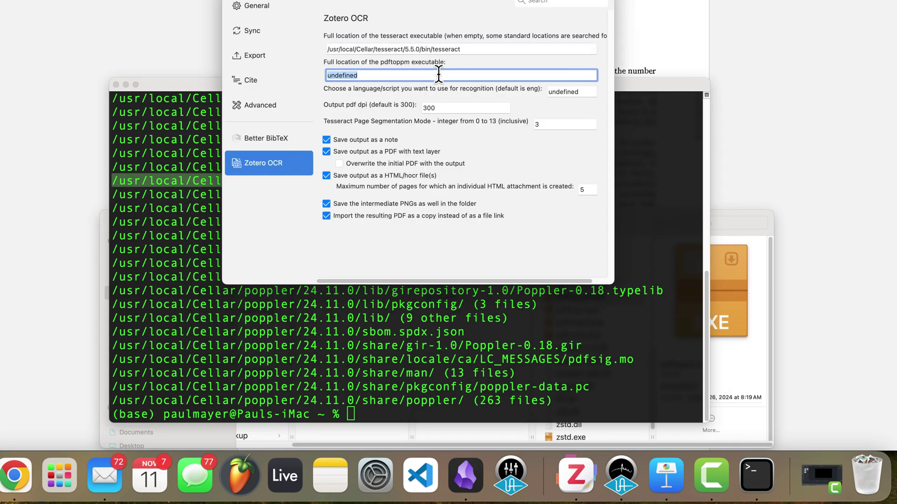
pyautogui.press('super+v')
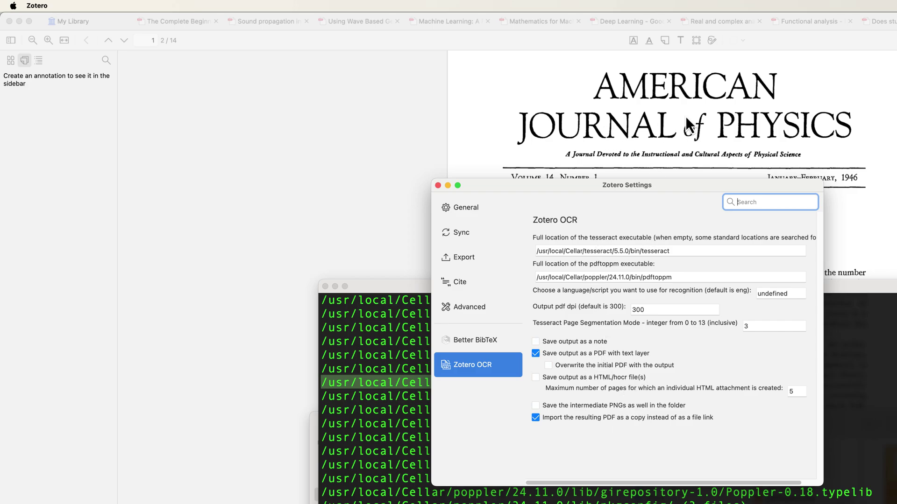
# Close Settings, run 'OCR selected PDF(s)' on the Cox 1946 Full Text PDF, and open the OCR'd copy
pyautogui.click(438, 186)
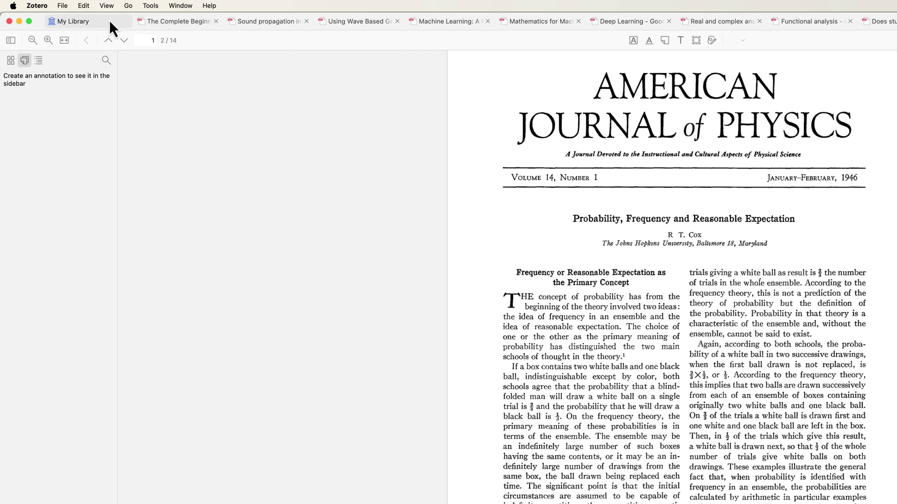
pyautogui.click(73, 22)
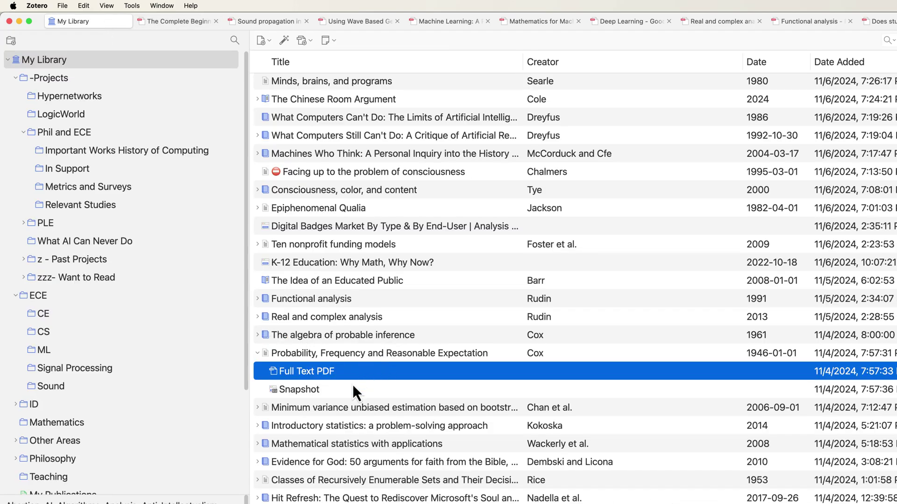
pyautogui.click(314, 352)
pyautogui.click(310, 372)
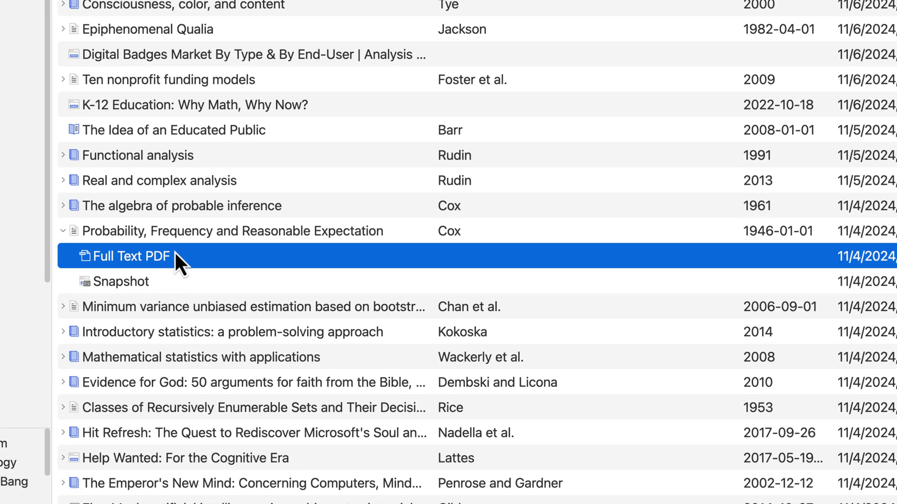
pyautogui.rightClick(341, 371)
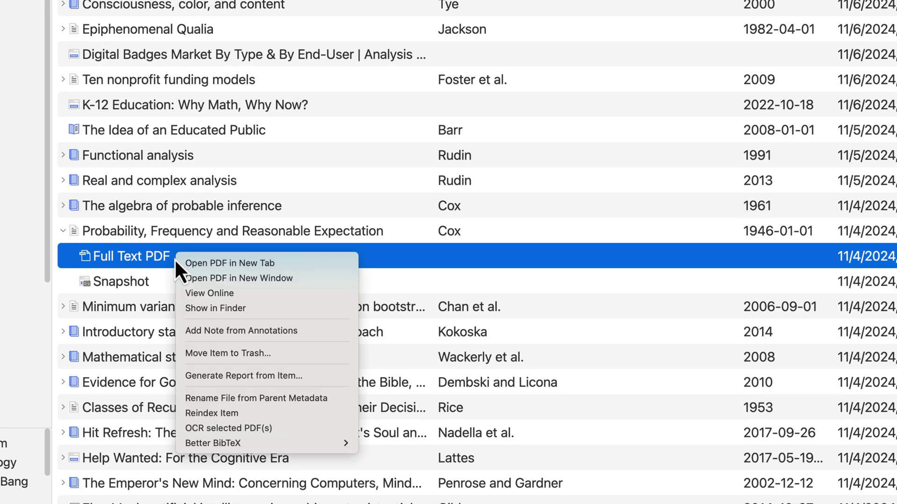
pyautogui.click(291, 429)
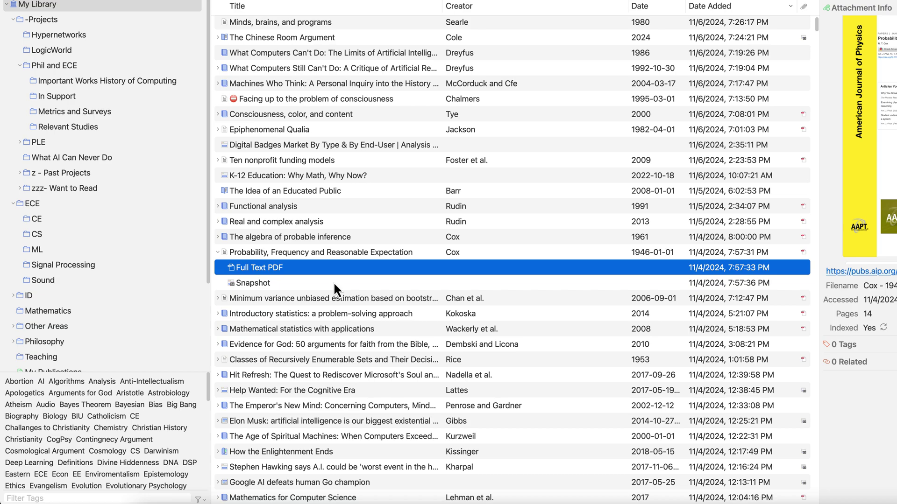
pyautogui.click(229, 252)
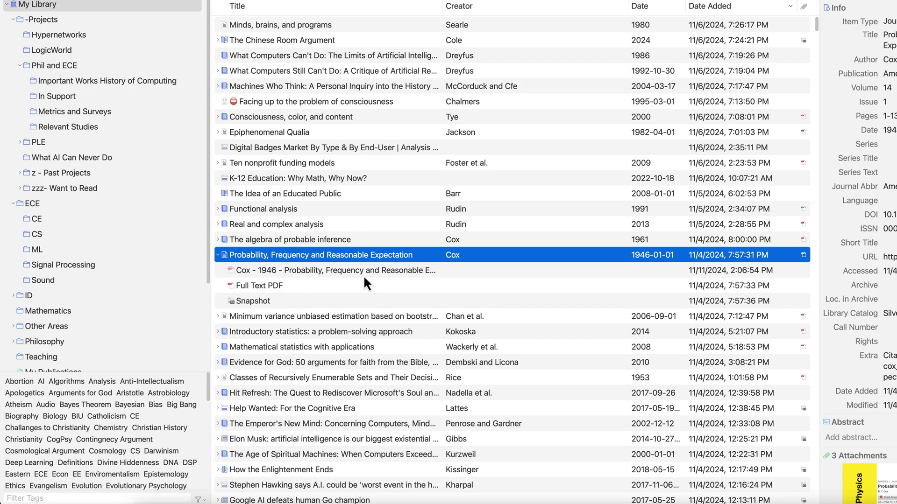
pyautogui.doubleClick(356, 271)
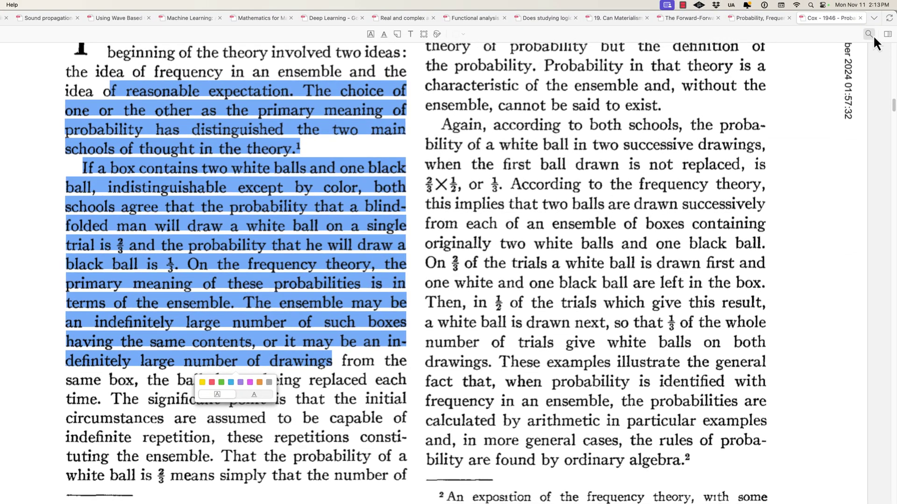
# Search the OCR'd Cox 1946 PDF for 'Boole', reaching the Boole footnote, then close the find bar
pyautogui.click(870, 33)
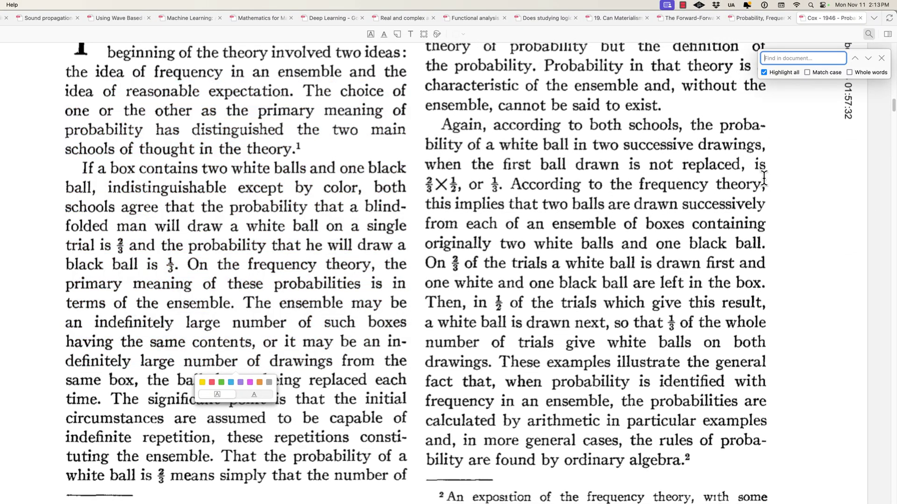
pyautogui.write('B')
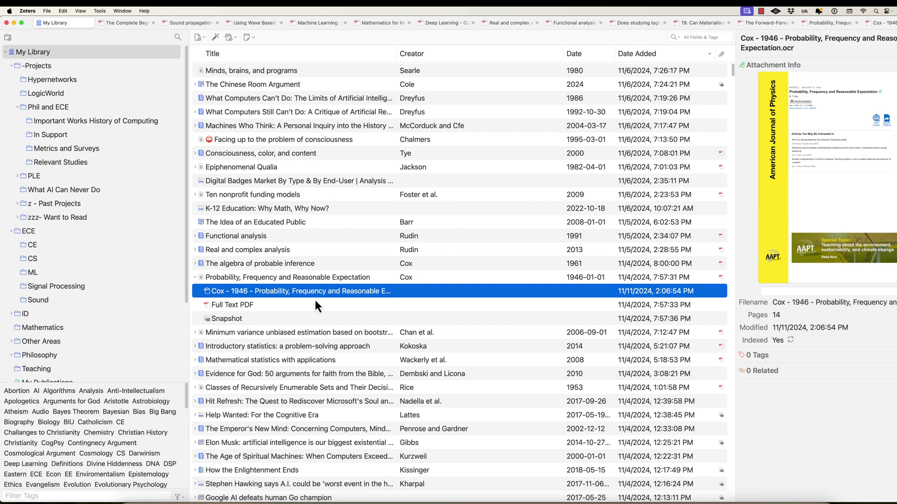
pyautogui.doubleClick(295, 291)
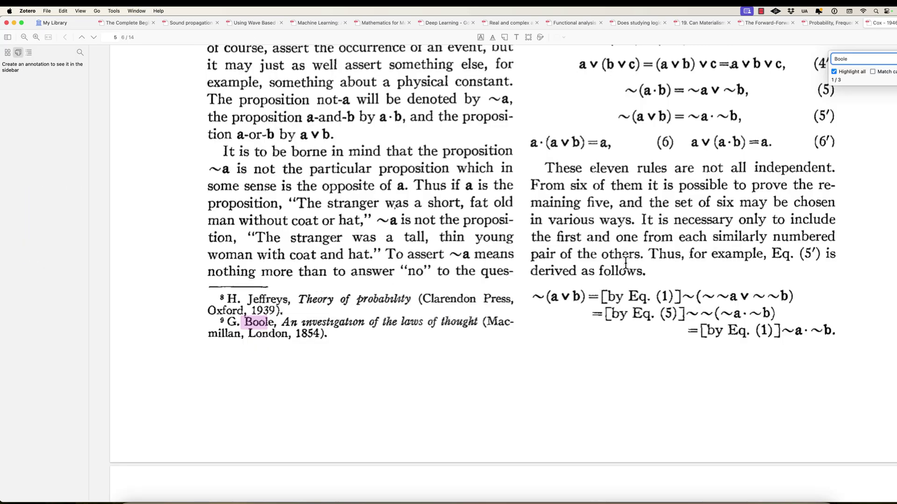
pyautogui.scroll(4, 625, 263)
pyautogui.press('Escape')
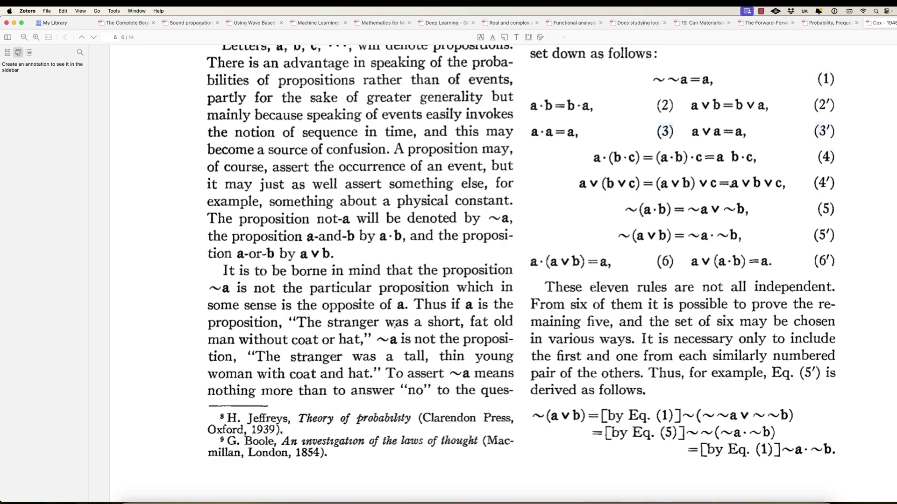